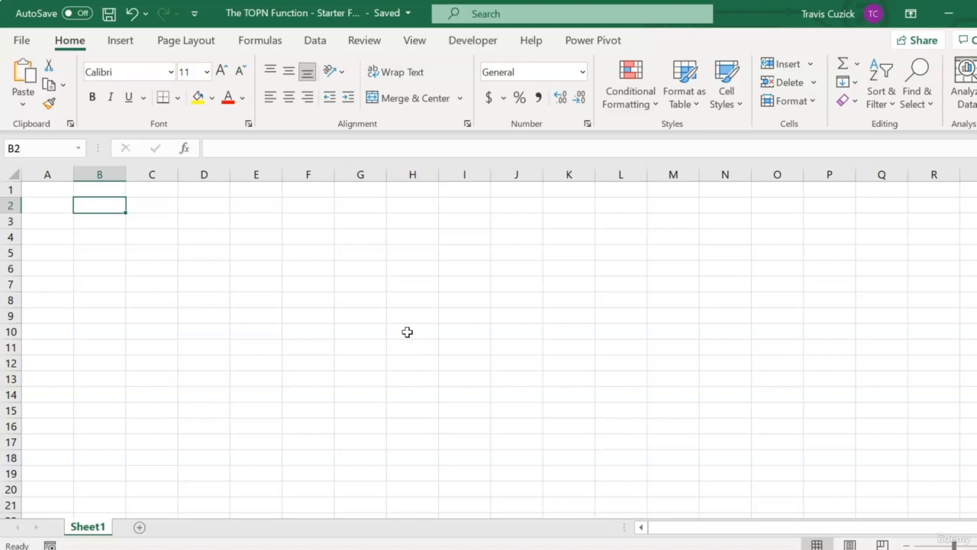
Step: Insert a PivotTable from the data model at cell B2 with the Regions table's Name field as rows
click(120, 40)
click(26, 76)
click(589, 419)
click(814, 421)
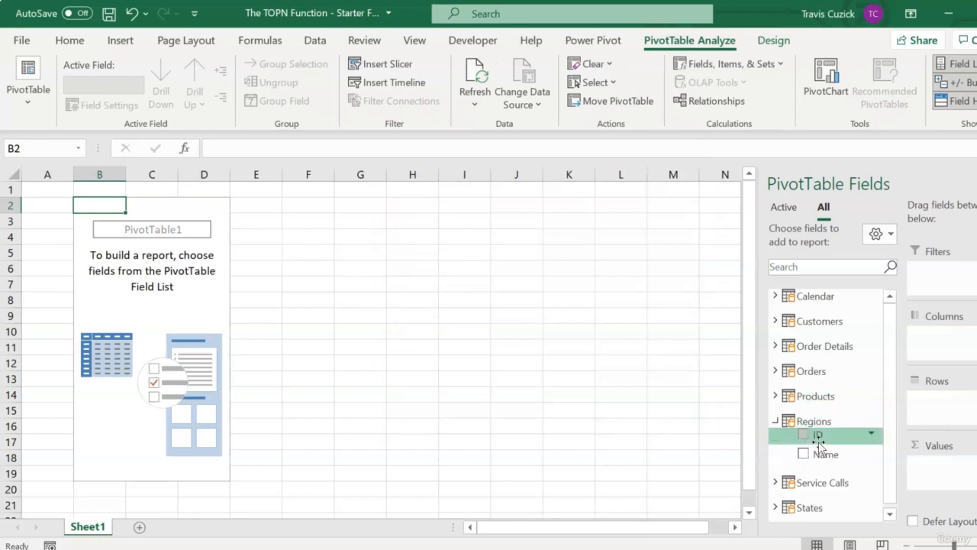
drag(823, 454, 957, 413)
Step: Add the Profit measure from the Order Details table to the PivotTable's values
click(776, 421)
click(775, 347)
scroll(840, 386, down, 2)
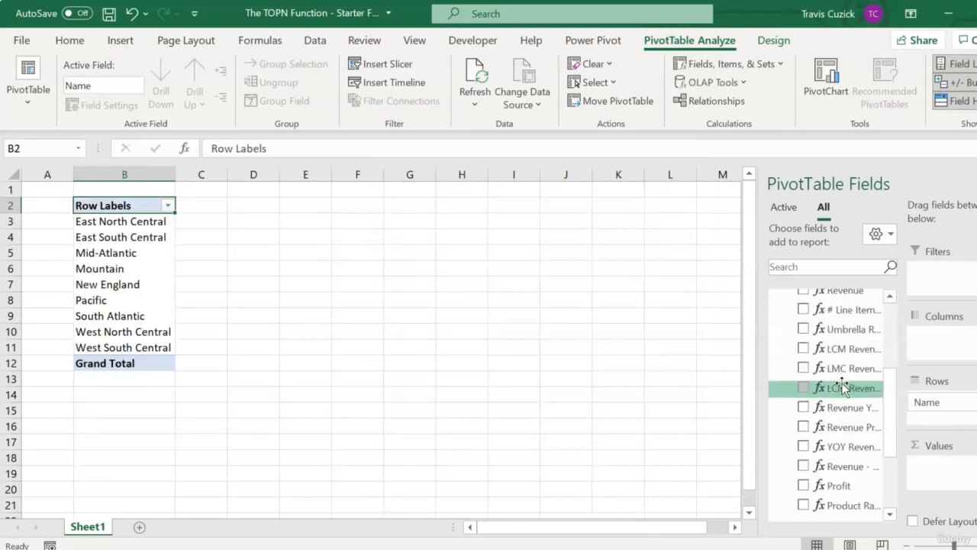
drag(835, 446, 944, 466)
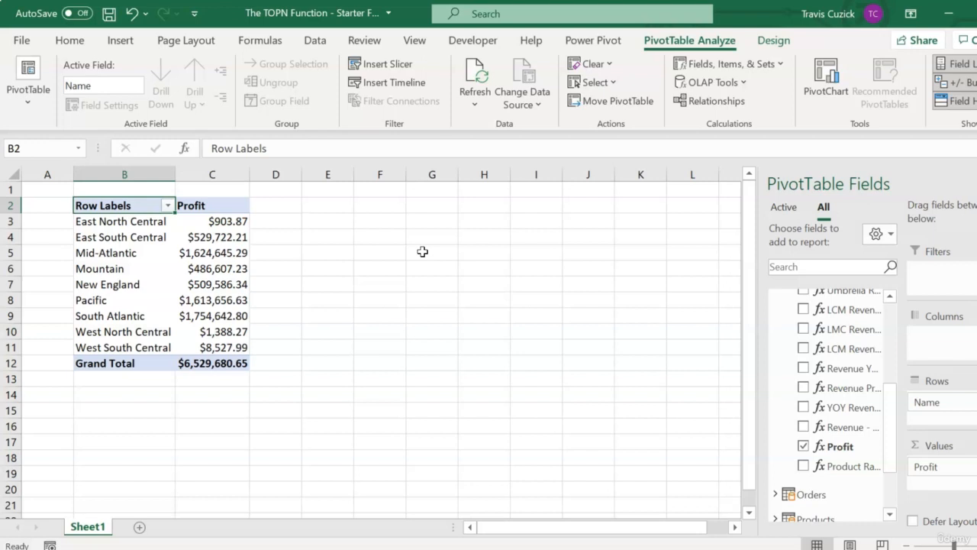
Step: Create a new measure in the Order Details table and name it "Profit From Top 5 Products"
click(593, 39)
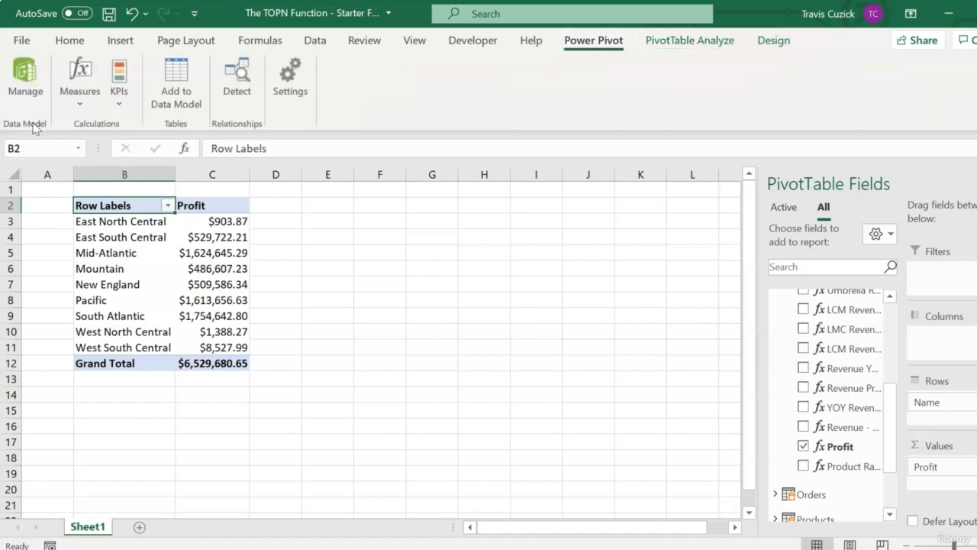
click(68, 100)
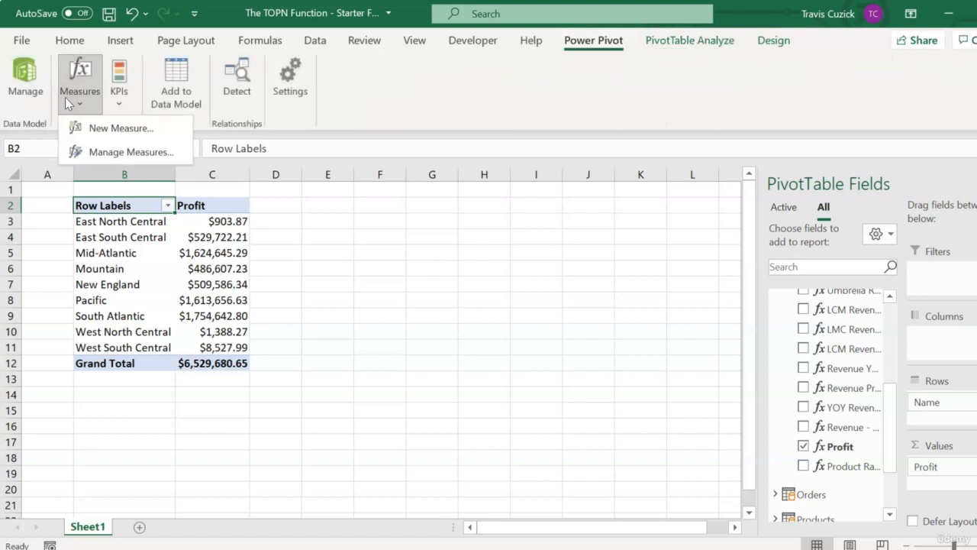
click(119, 128)
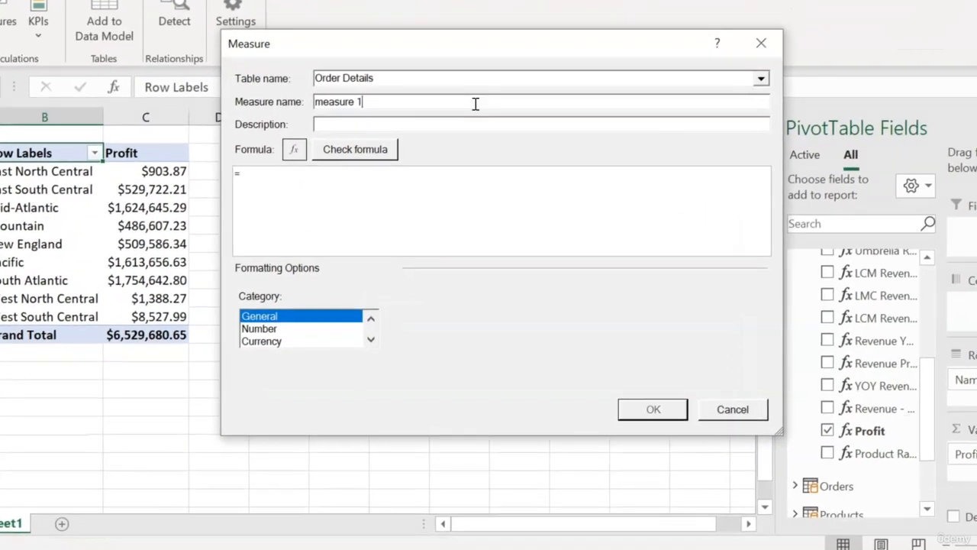
drag(480, 113, 316, 113)
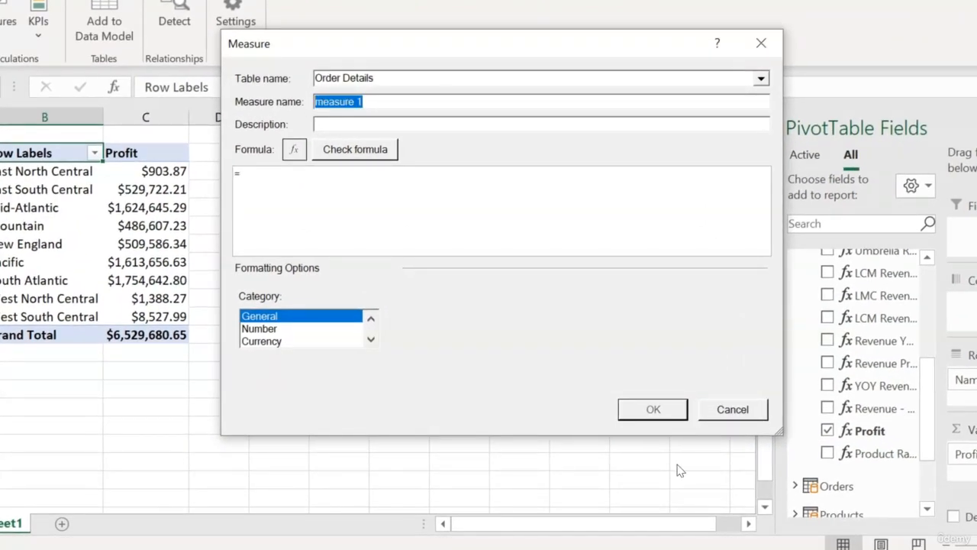
text(Profit From T)
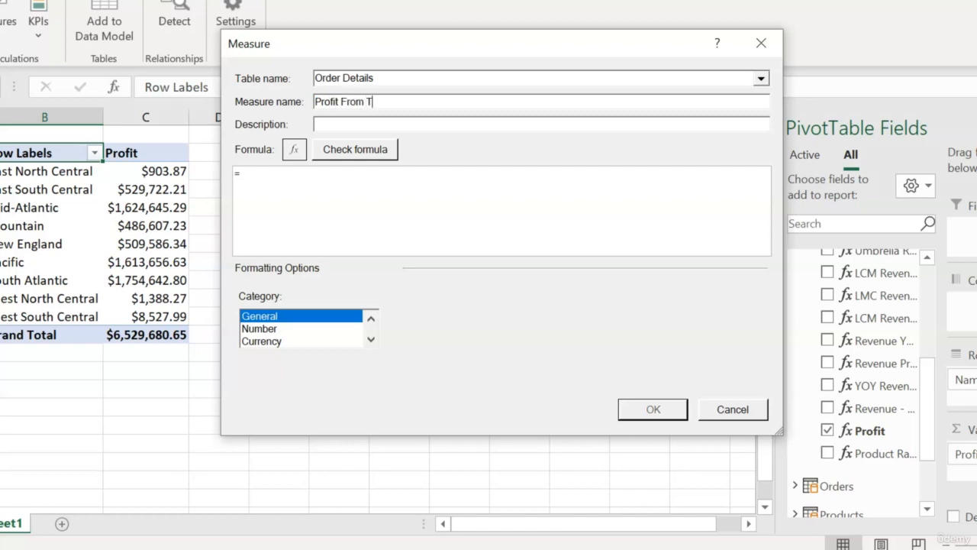
text(op 5 Products)
Step: Begin the measure's formula with CALCULATE, using [Profit] as its expression
click(277, 176)
text(c)
key(Tab)
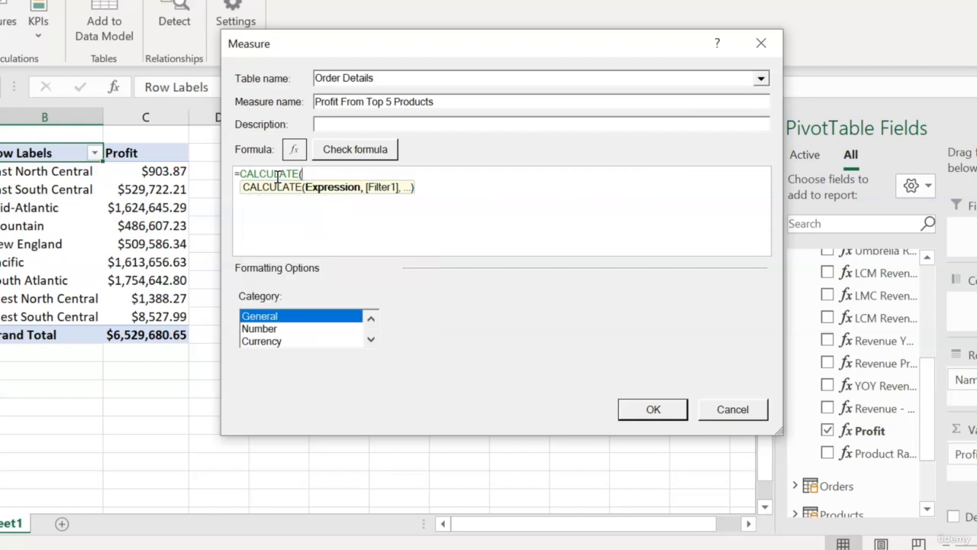
text(PROF)
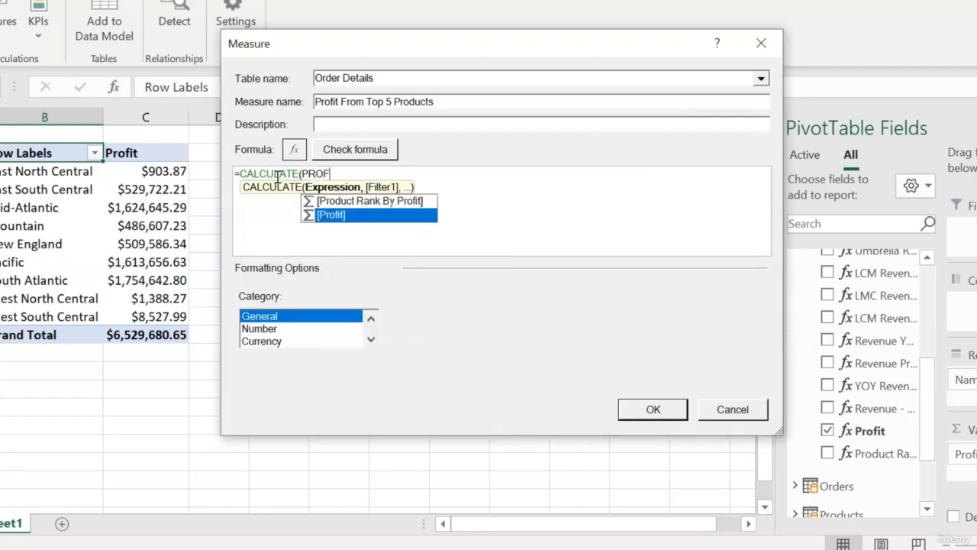
key(Tab)
text(,)
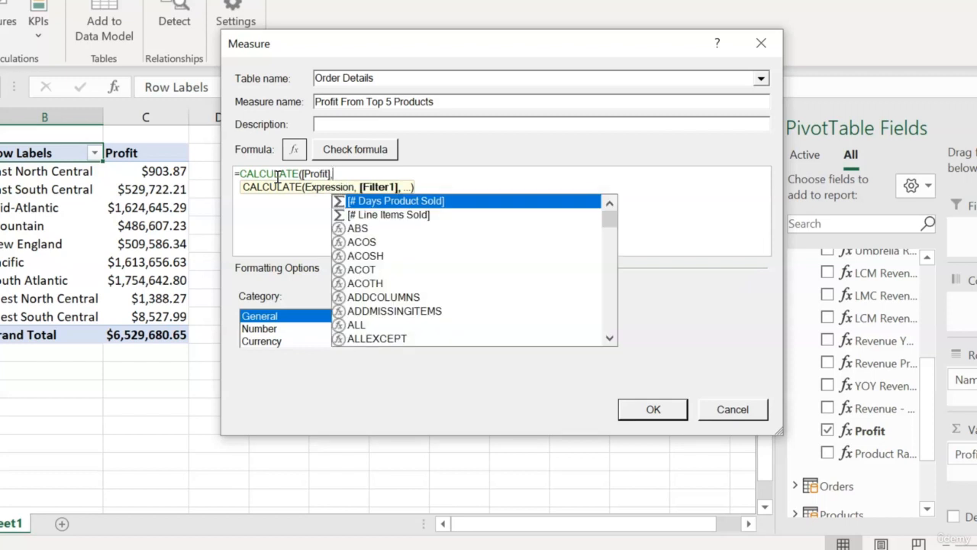
text(TOPN()
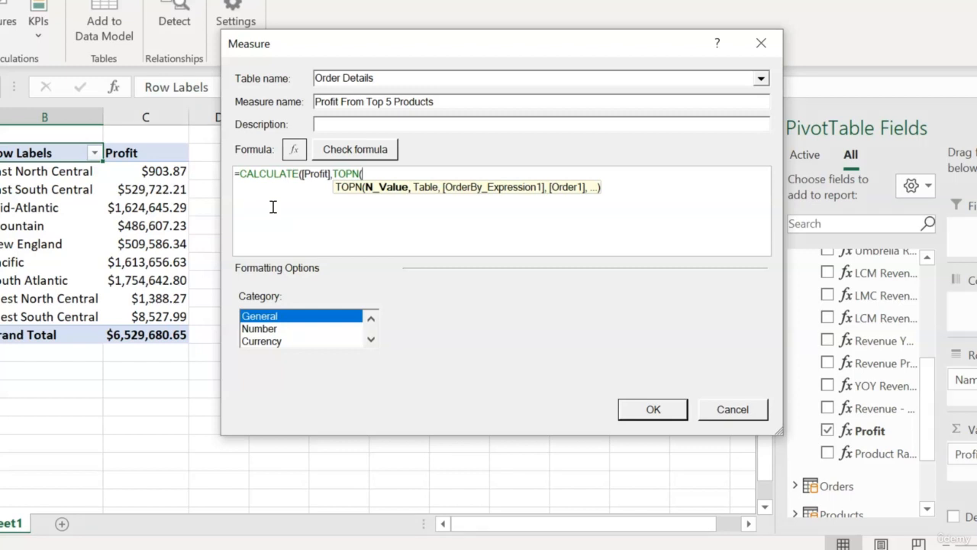
Step: Complete the CALCULATE formula with the filter TOPN(5,Products,[Profit])
text(5,)
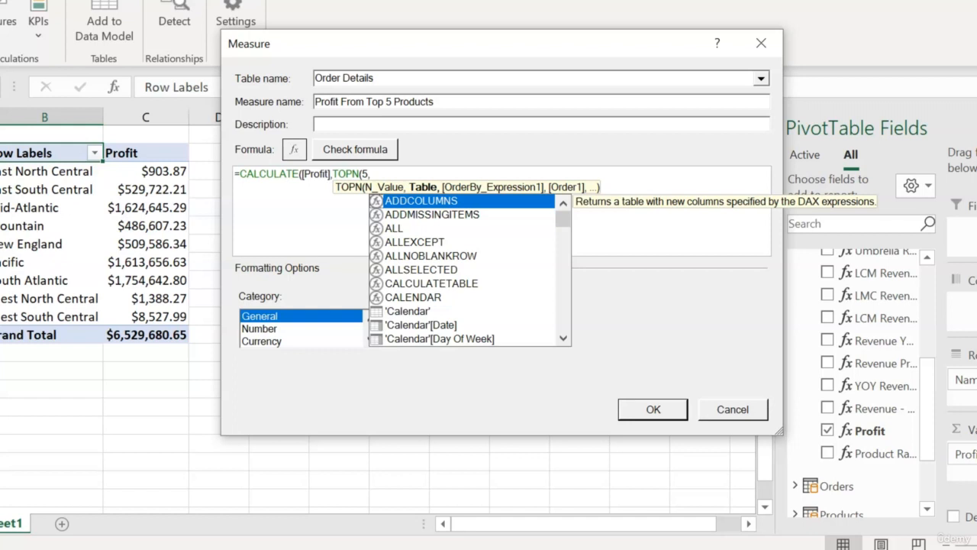
text(PROD)
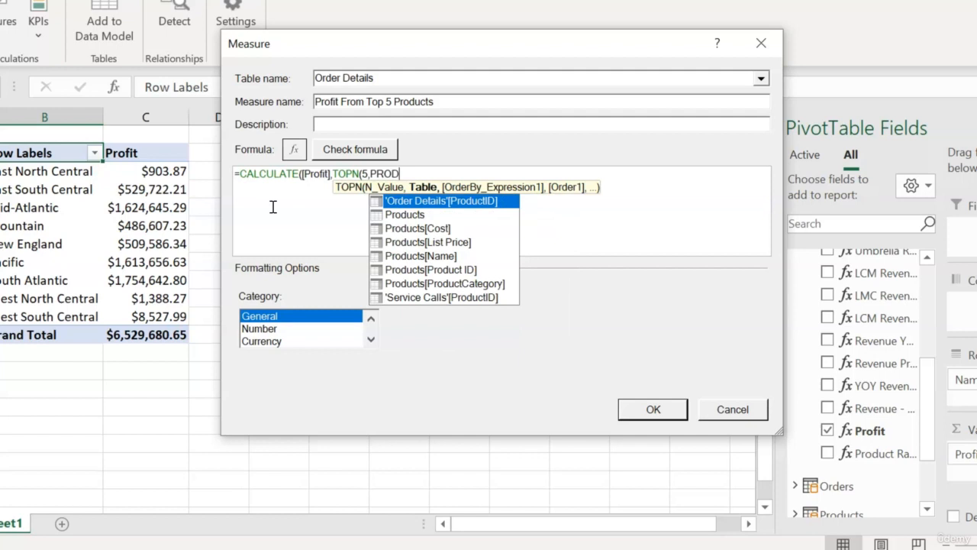
key(Down)
key(Tab)
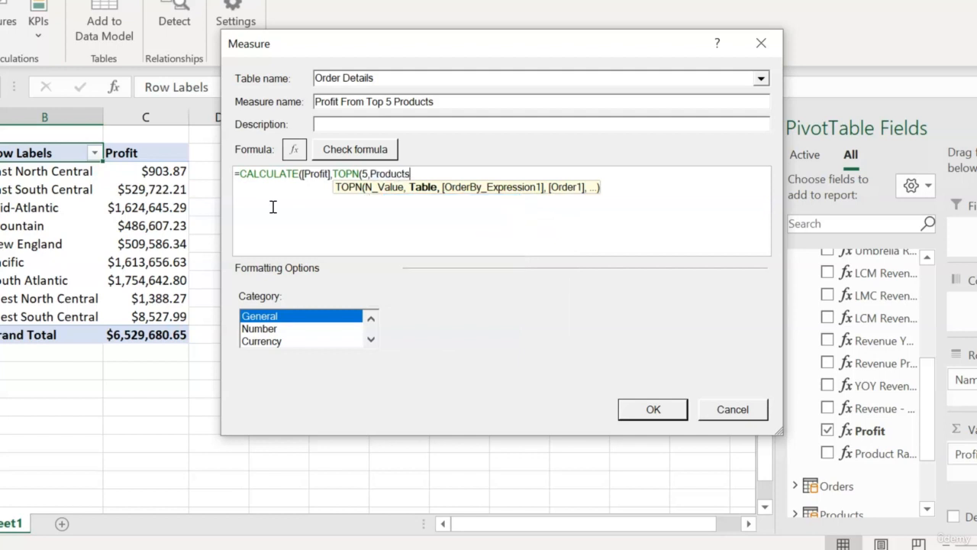
text(,)
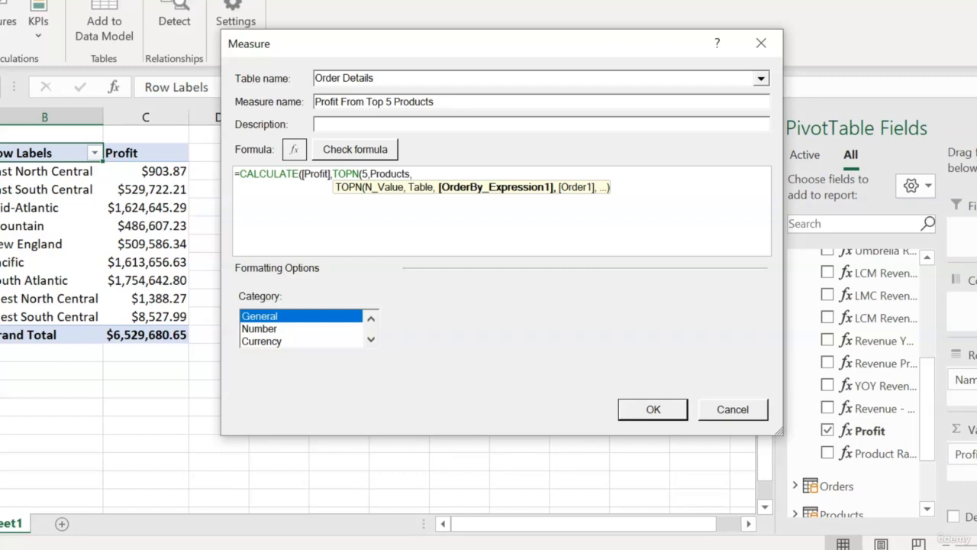
text(PROF)
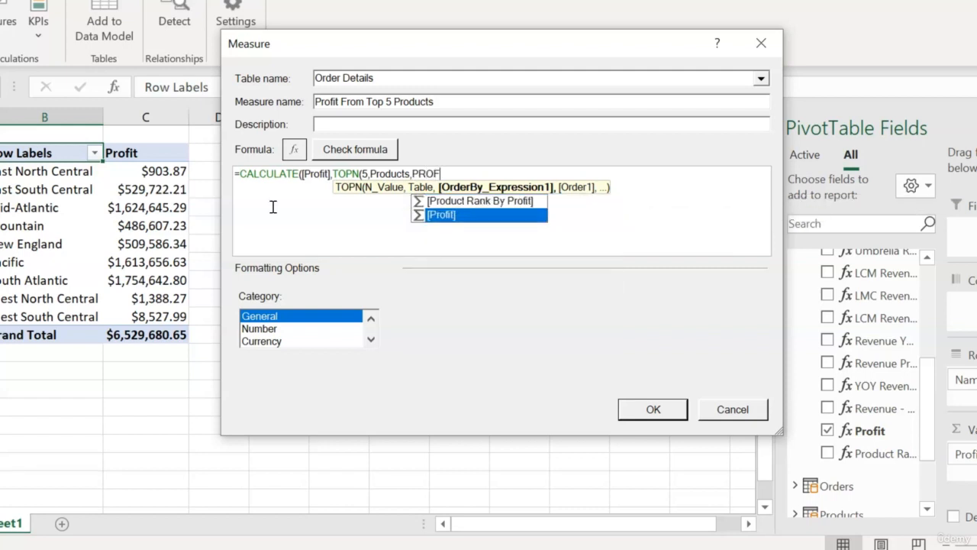
key(Tab)
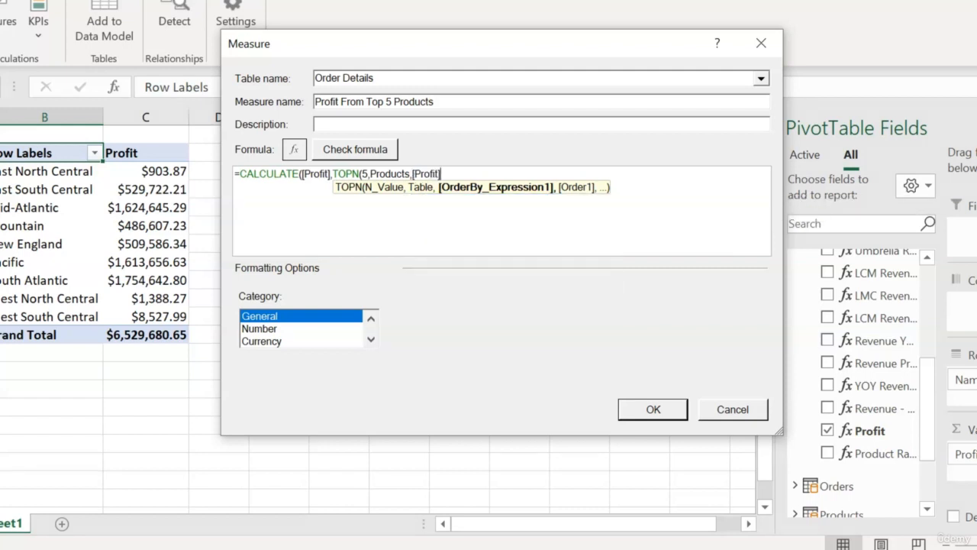
text())
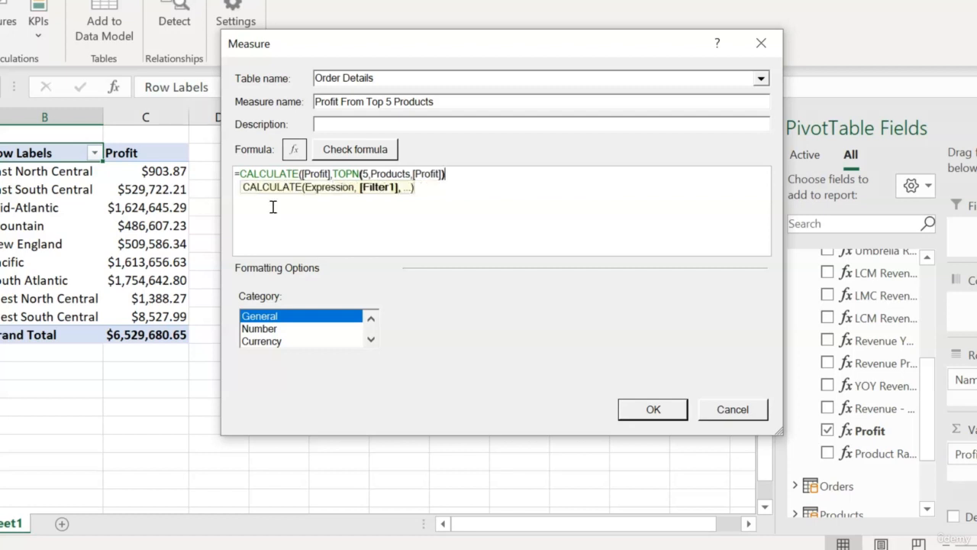
text())
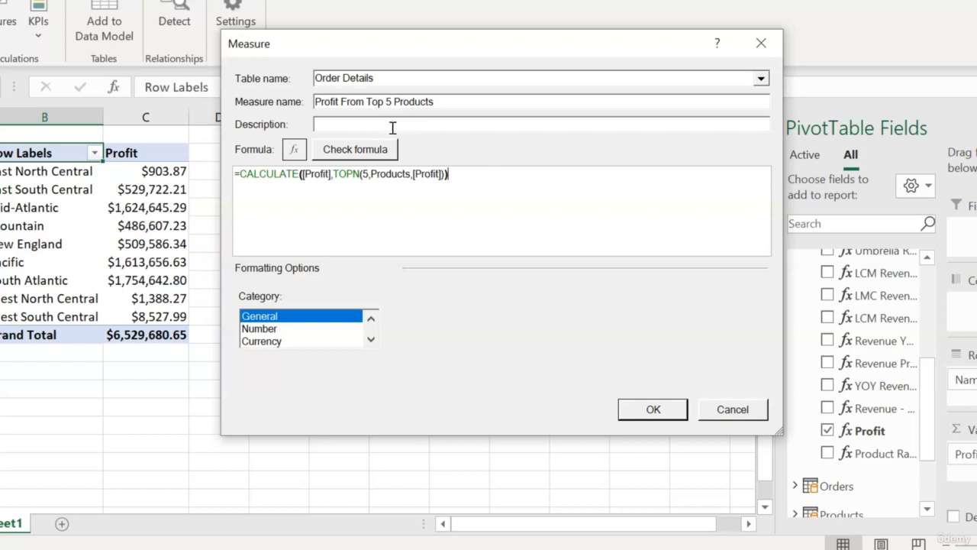
Step: Check the formula for errors and save the measure with the Currency format
click(376, 151)
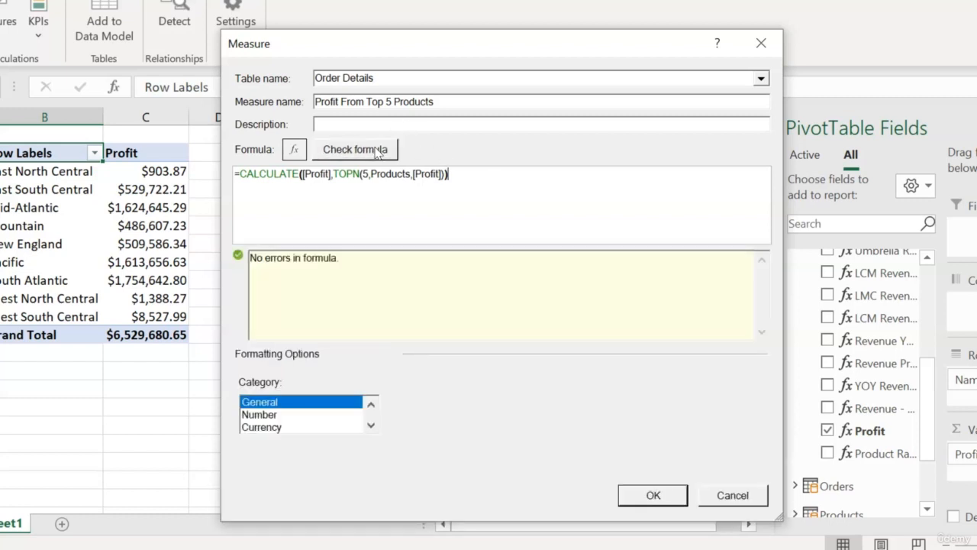
click(276, 426)
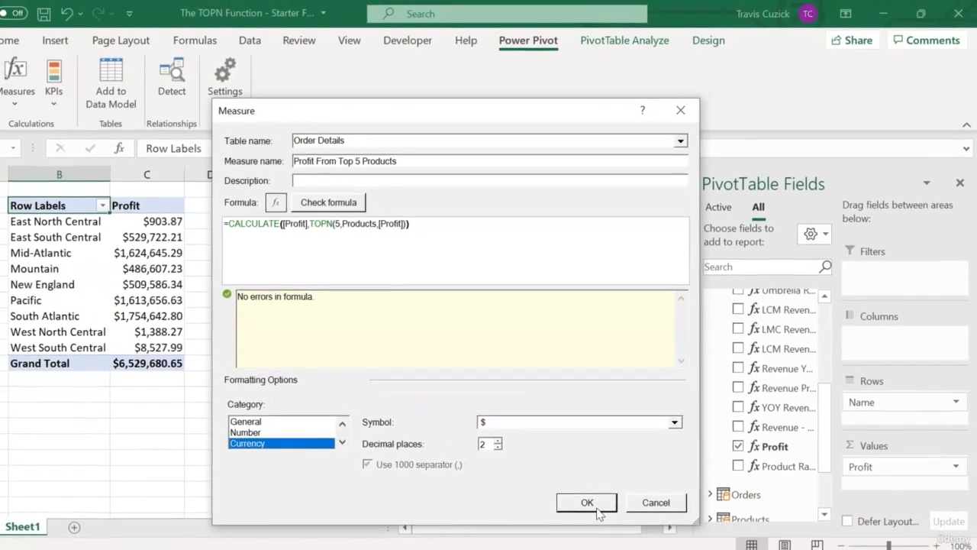
click(586, 502)
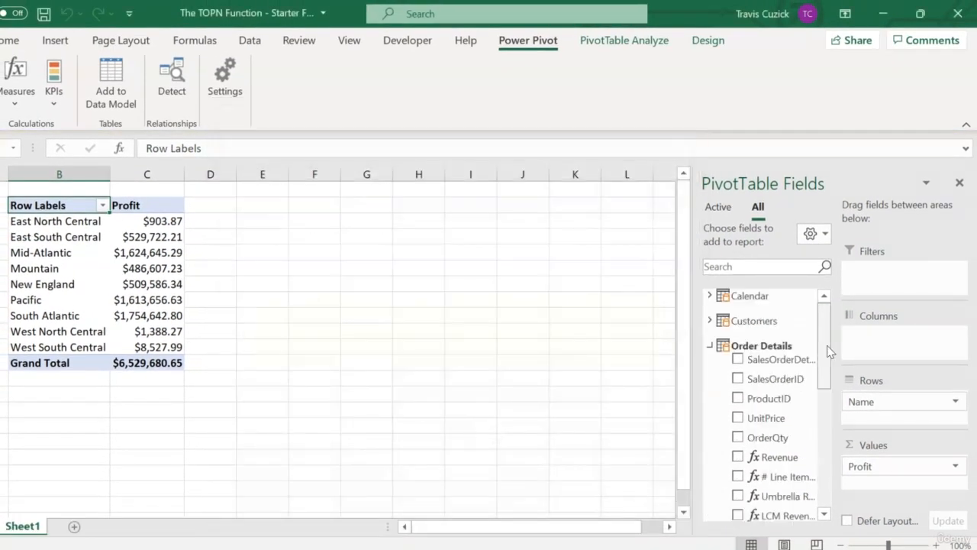
Step: Add the Profit From Top 5 Products measure to the PivotTable's values below Profit
scroll(820, 371, down, 10)
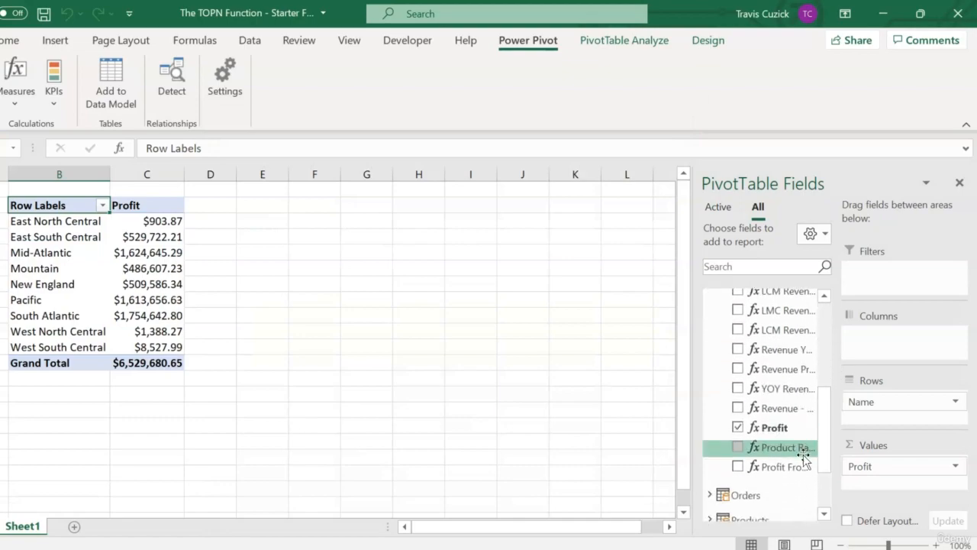
drag(777, 467, 908, 482)
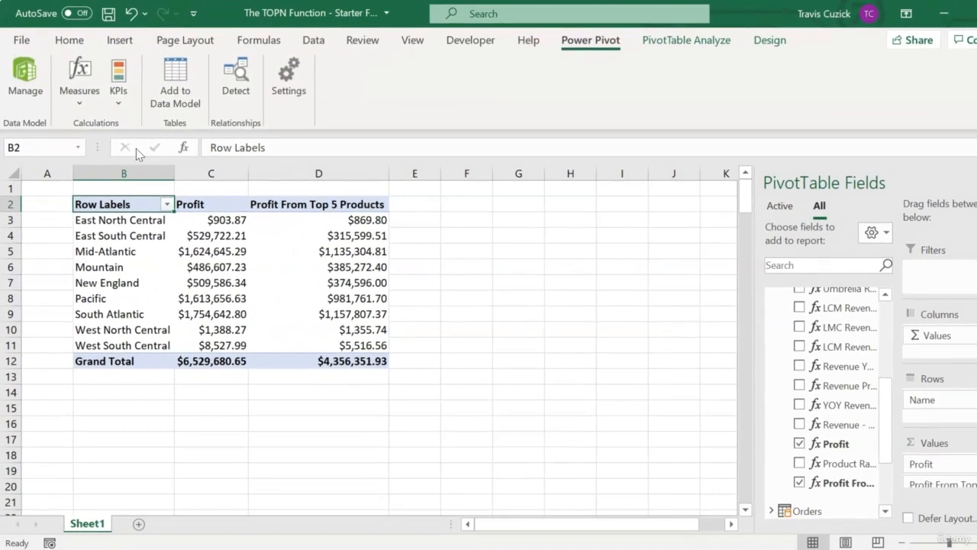
Step: Open the Profit From Top 5 Products measure for editing and rename it "% Profit From Top 5 Products"
click(79, 84)
click(104, 150)
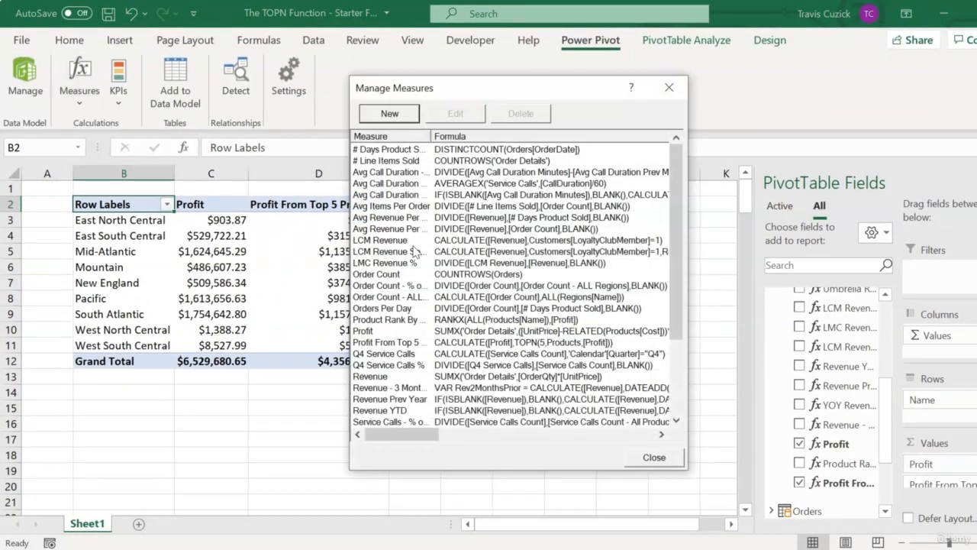
click(426, 344)
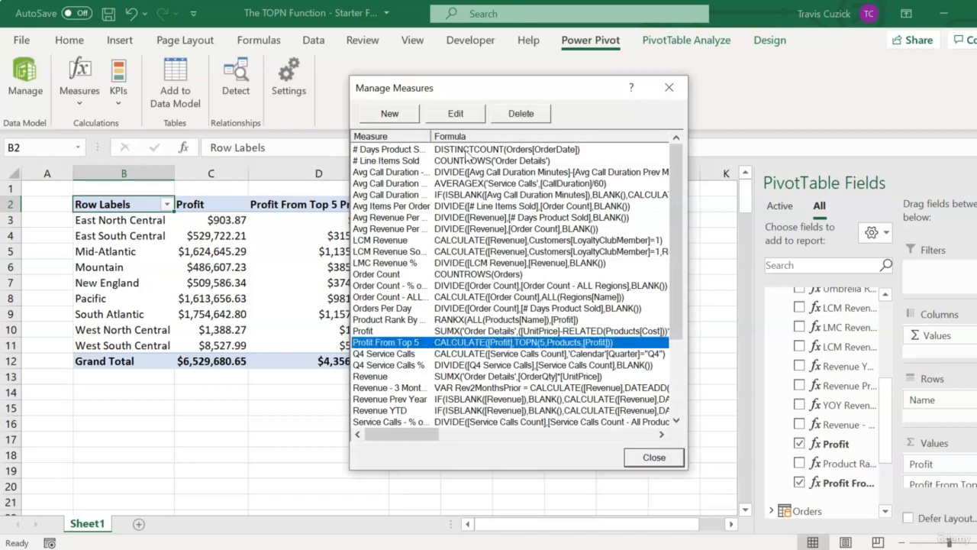
click(455, 115)
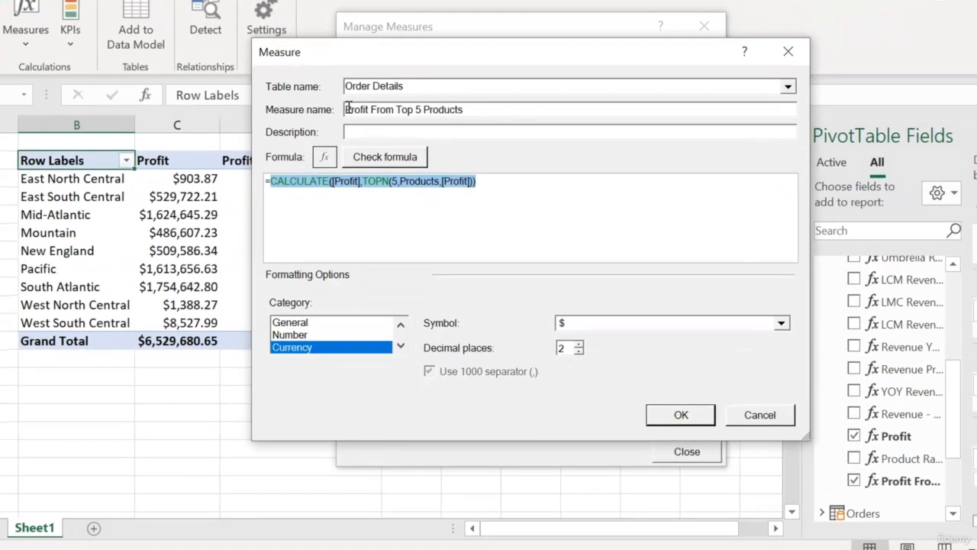
click(354, 142)
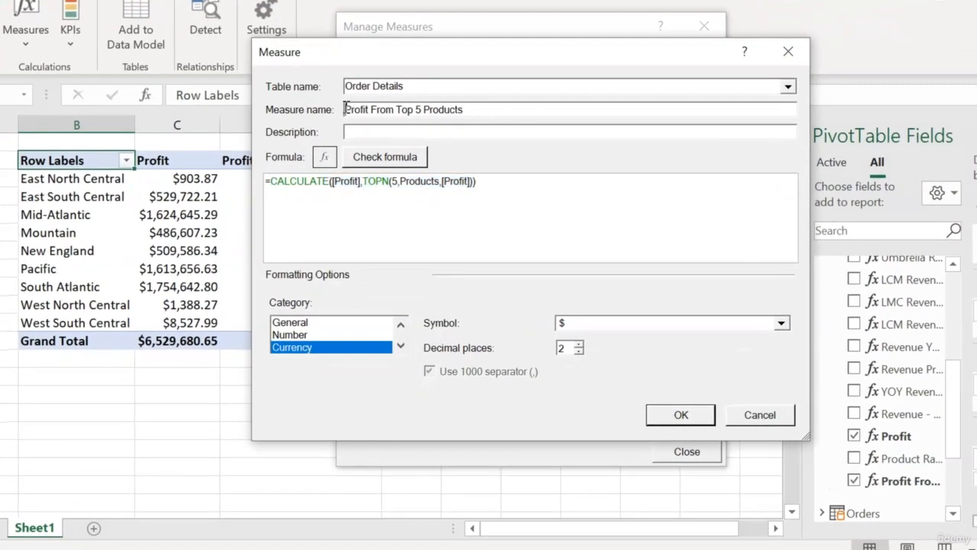
text(%)
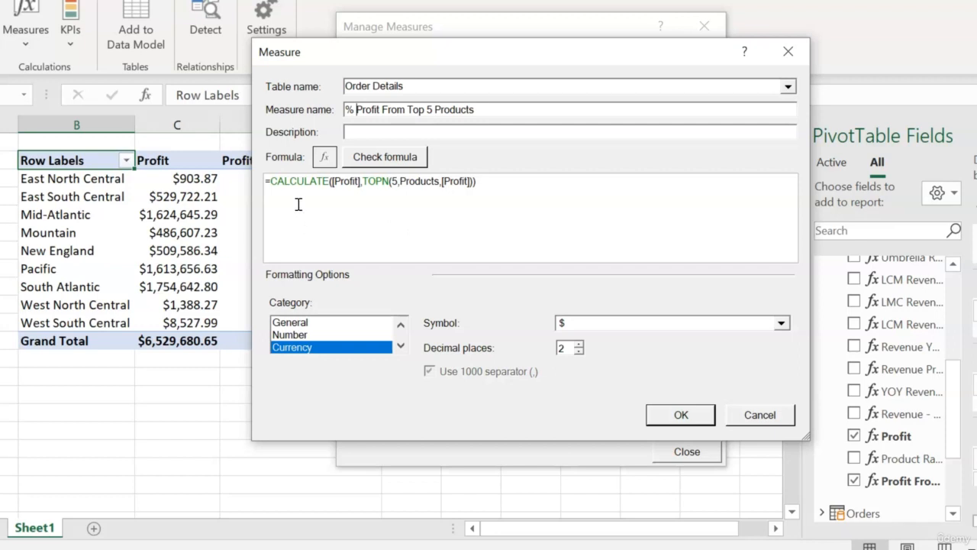
Step: Store the existing CALCULATE expression in a variable named Top5Profit
click(271, 182)
text(VAR Top5)
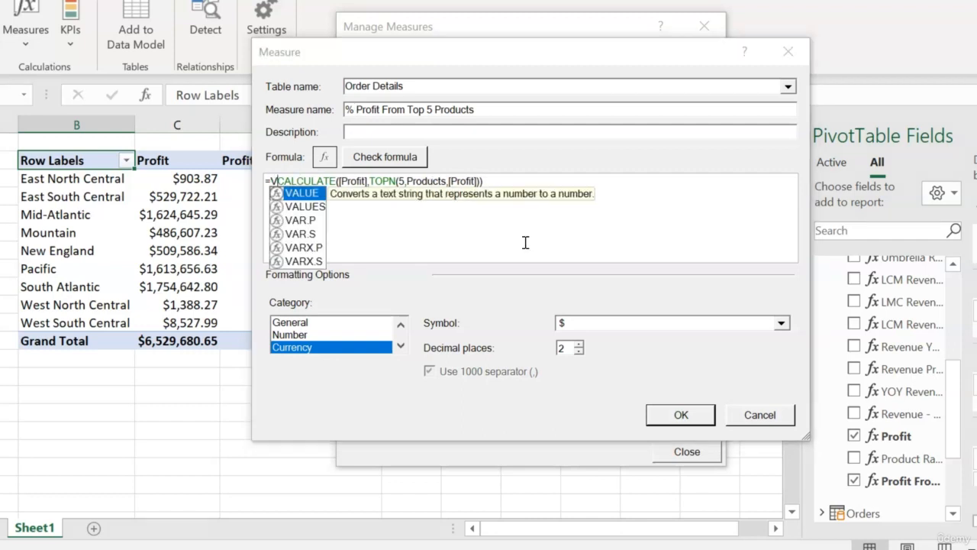
text(Profit =)
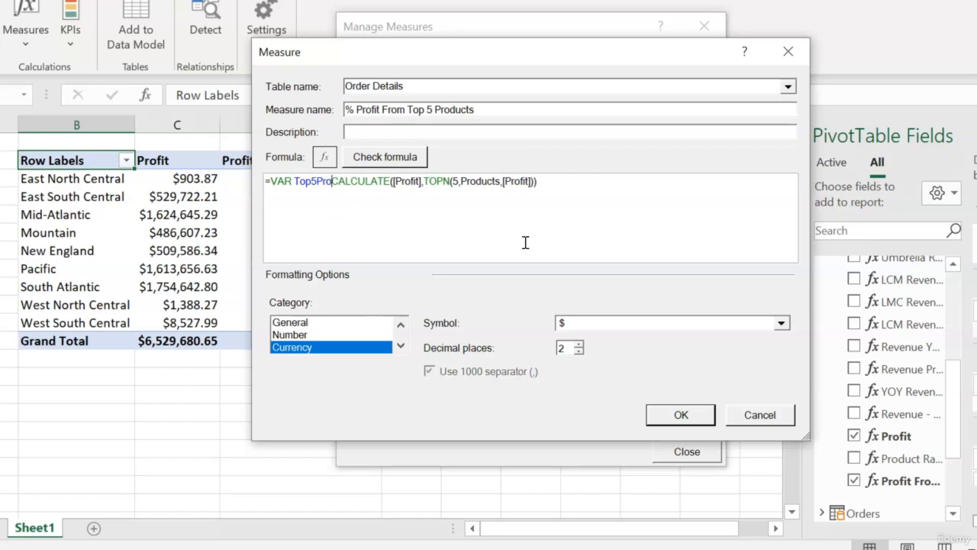
click(613, 183)
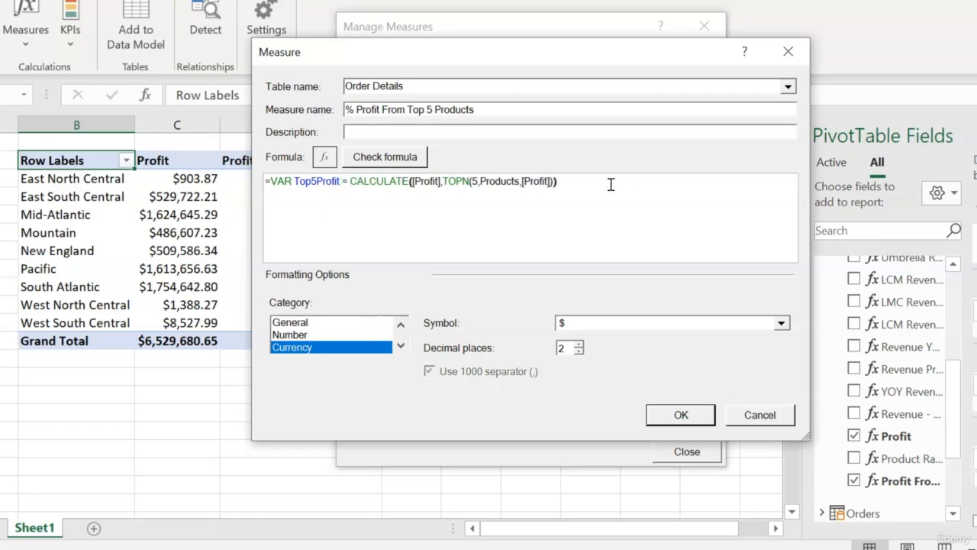
Step: Add a RETURN statement on its own line below the Top5Profit variable in the measure formula
key(Return)
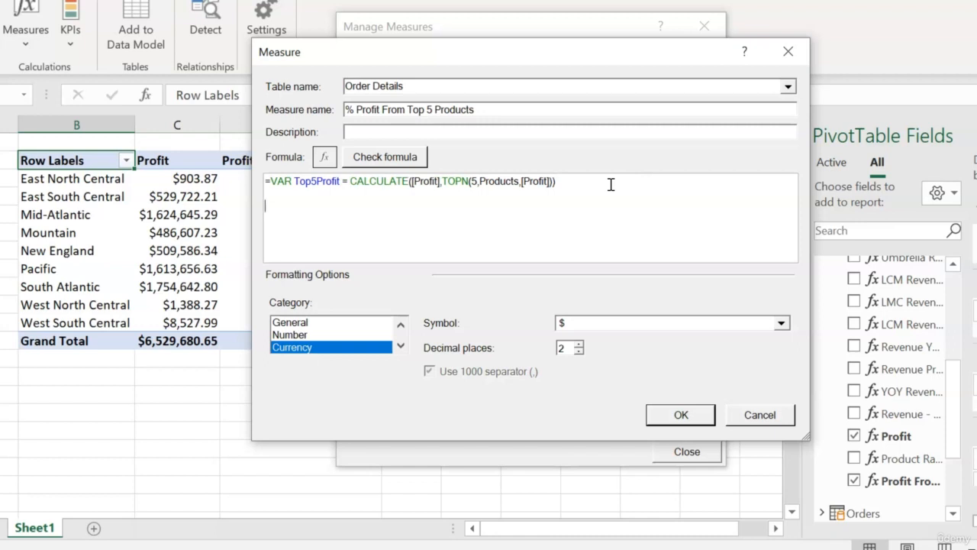
text(RETURN)
key(Return)
key(Return)
Step: Below RETURN, enter the result expression DIVIDE(Top5Profit,[Profit],BLANK())
text(DIV)
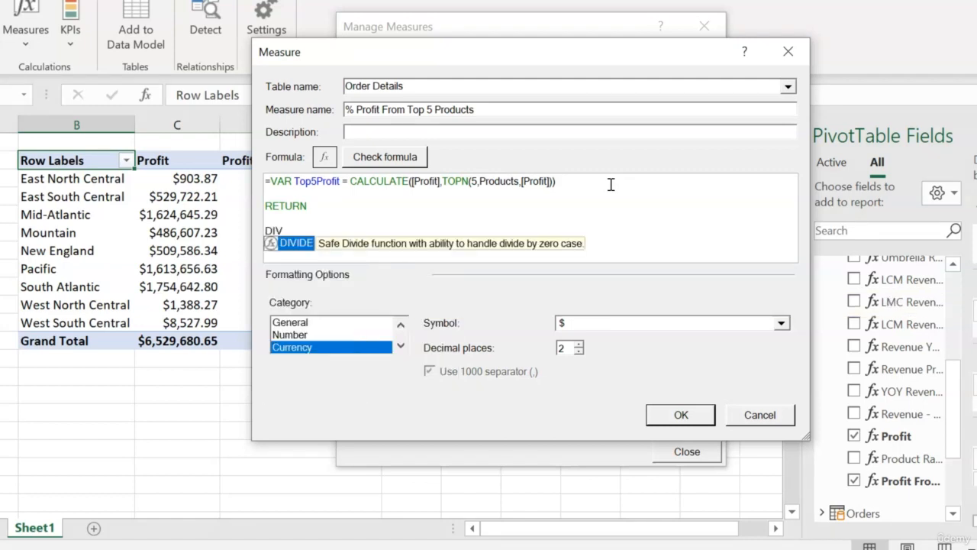
key(Tab)
text(top)
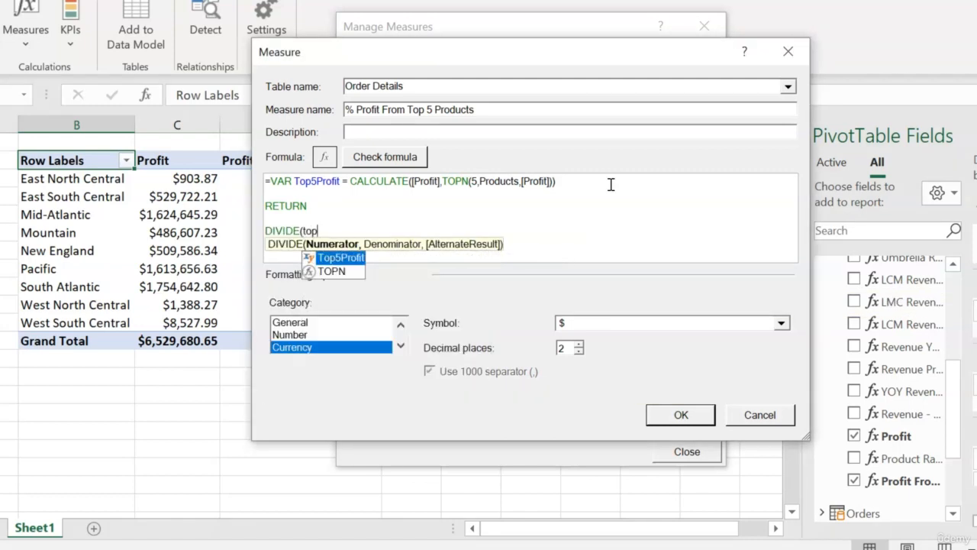
key(Tab)
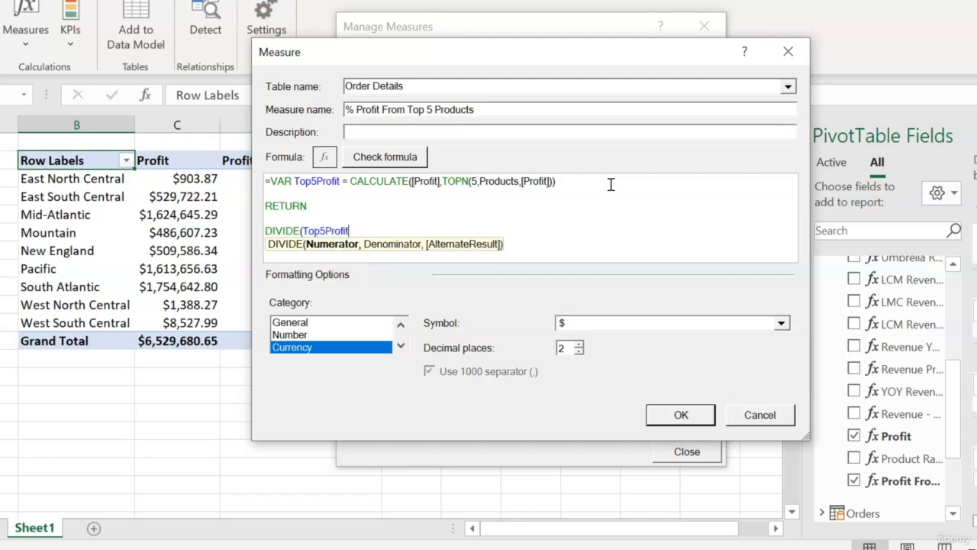
text(,)
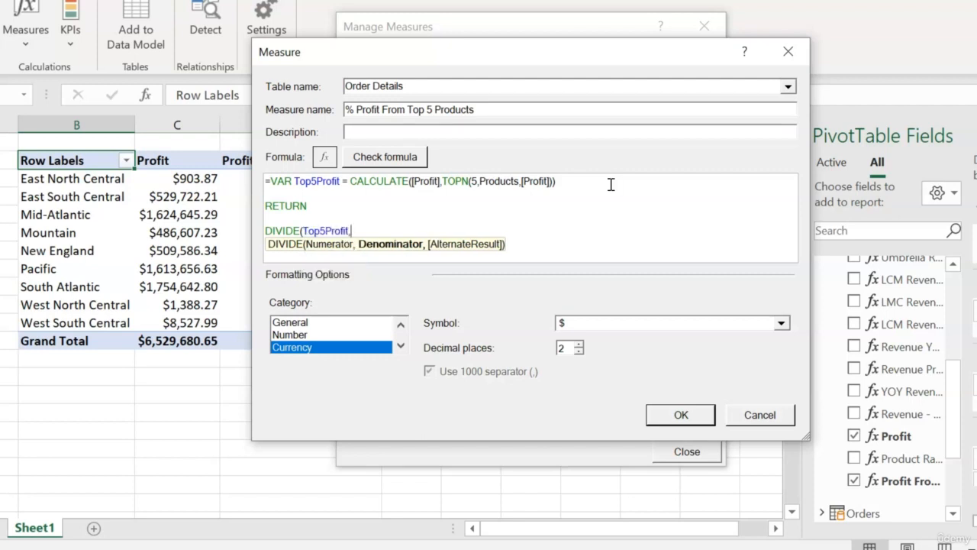
text(prof)
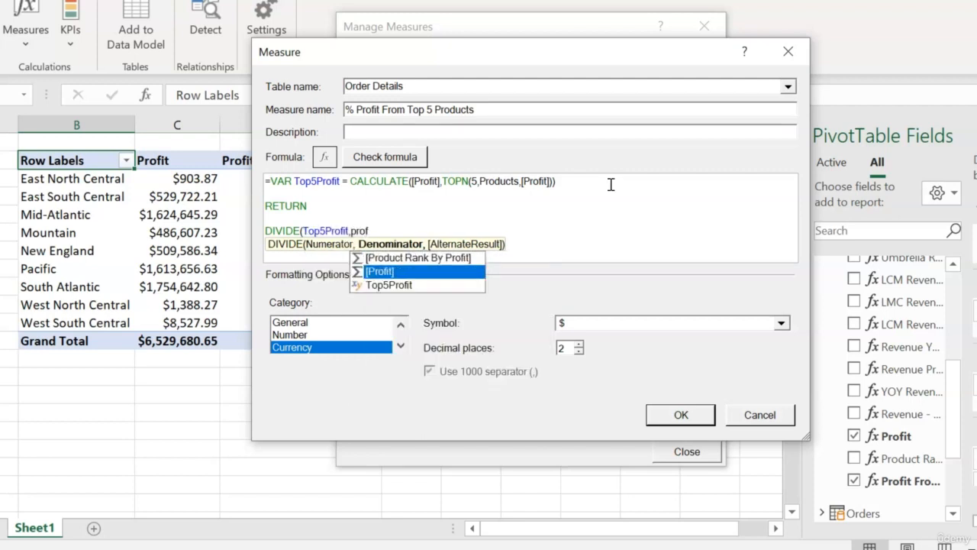
key(Tab)
text(,bla)
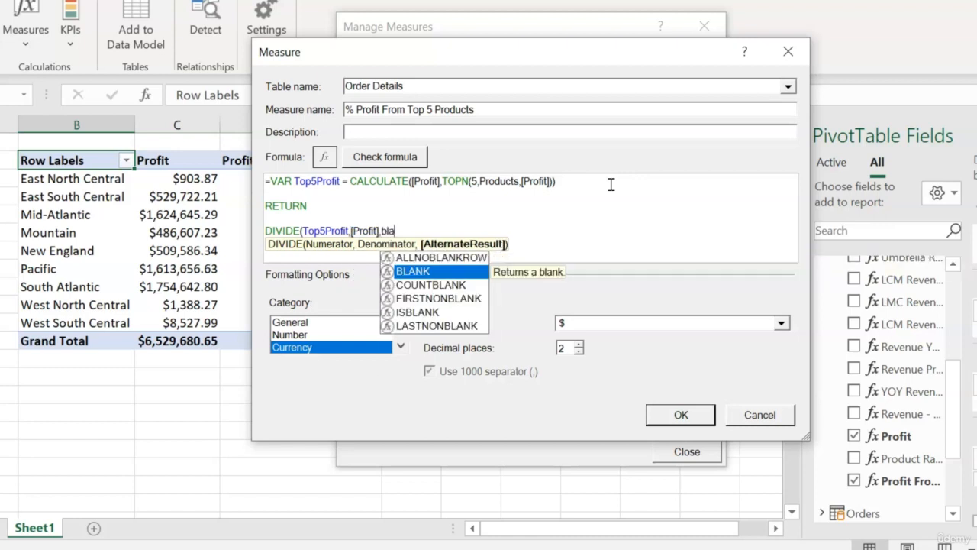
key(Tab)
text())
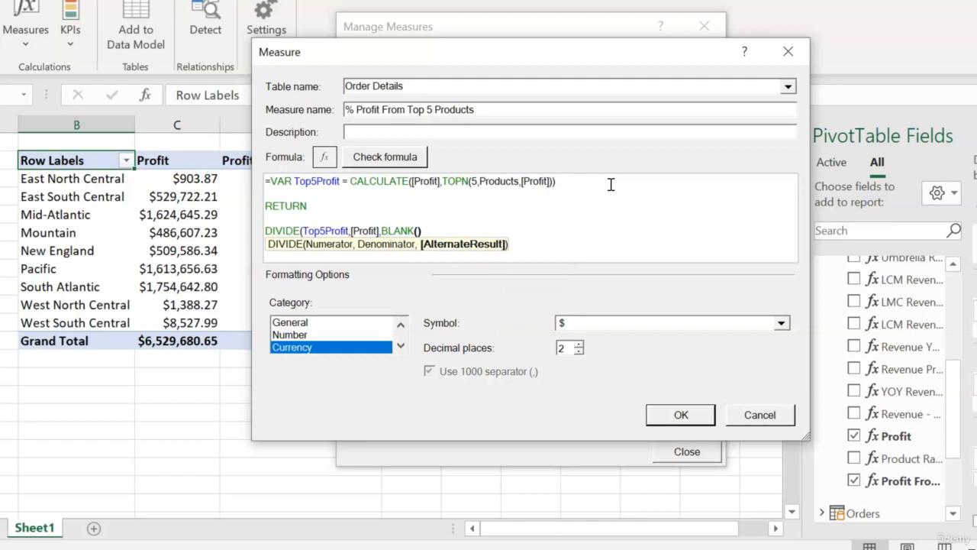
text())
Step: Check the formula for errors, set the measure's number format to Percentage, save it and close the measures list
click(387, 158)
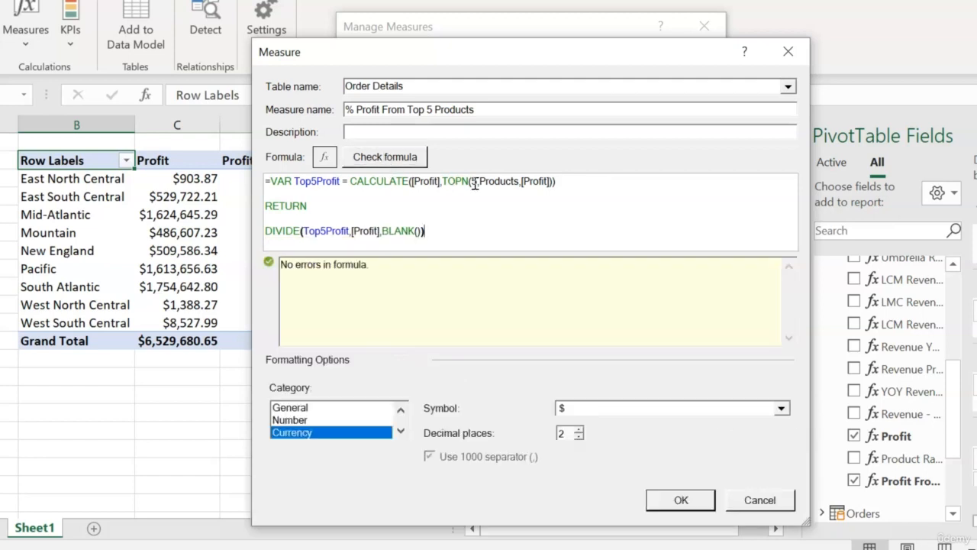
click(304, 420)
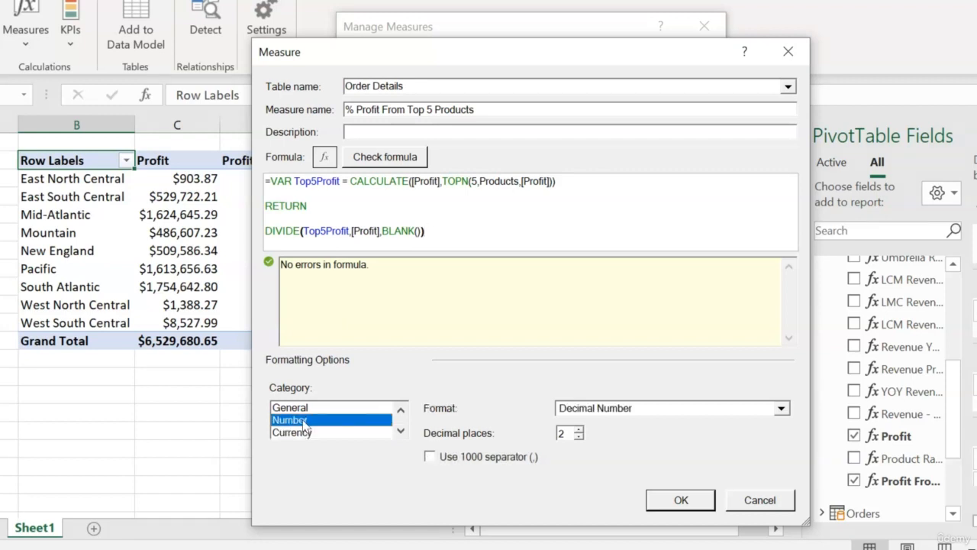
click(782, 409)
click(708, 452)
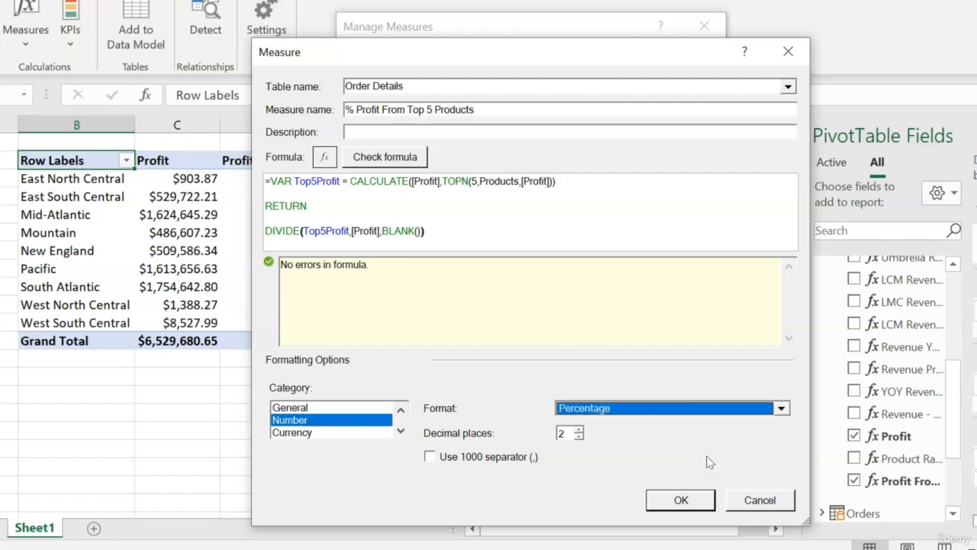
click(681, 500)
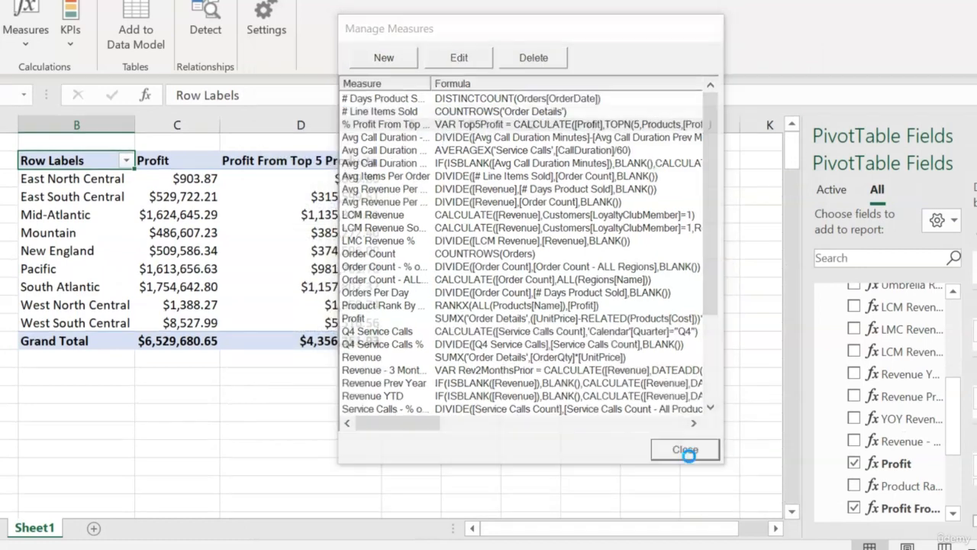
click(685, 450)
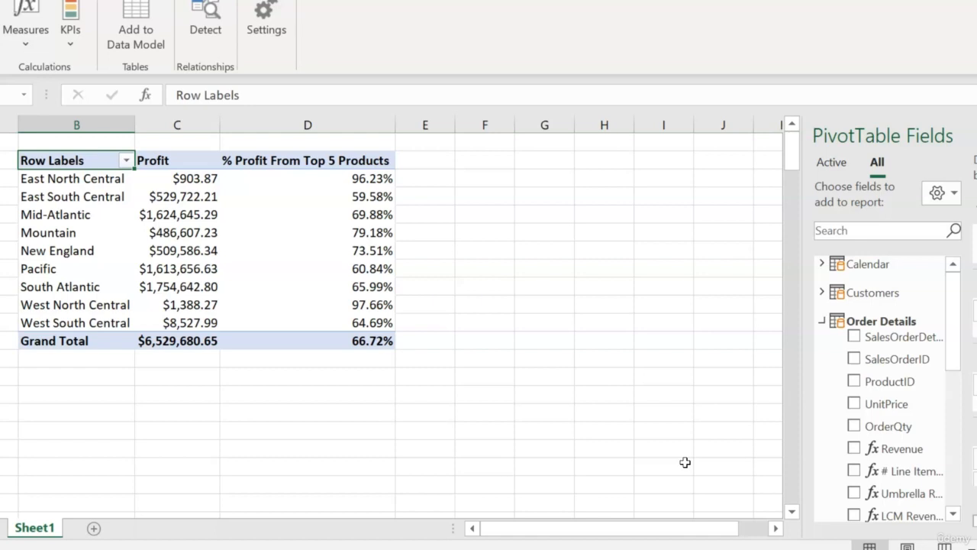
Step: Replace the region Name field with the Products Name field in the PivotTable's rows
click(823, 324)
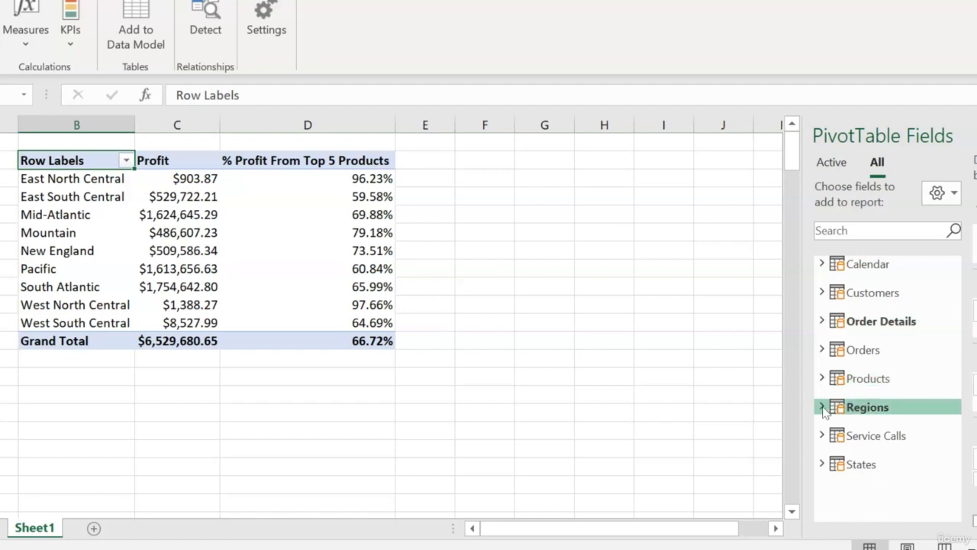
click(823, 410)
click(854, 445)
click(823, 380)
drag(877, 416, 976, 393)
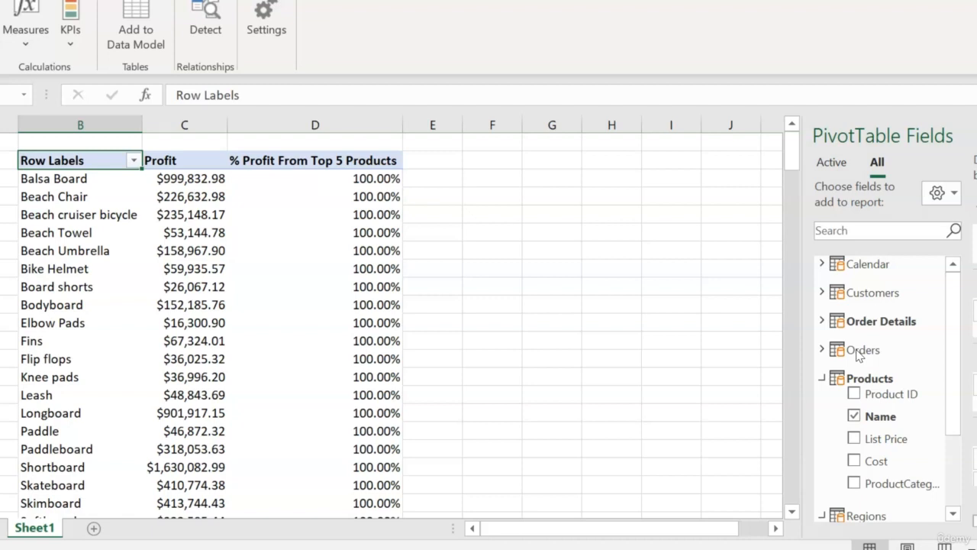
Step: Remove the Products Name field from the PivotTable and put the Regions Name field back in the rows
click(854, 416)
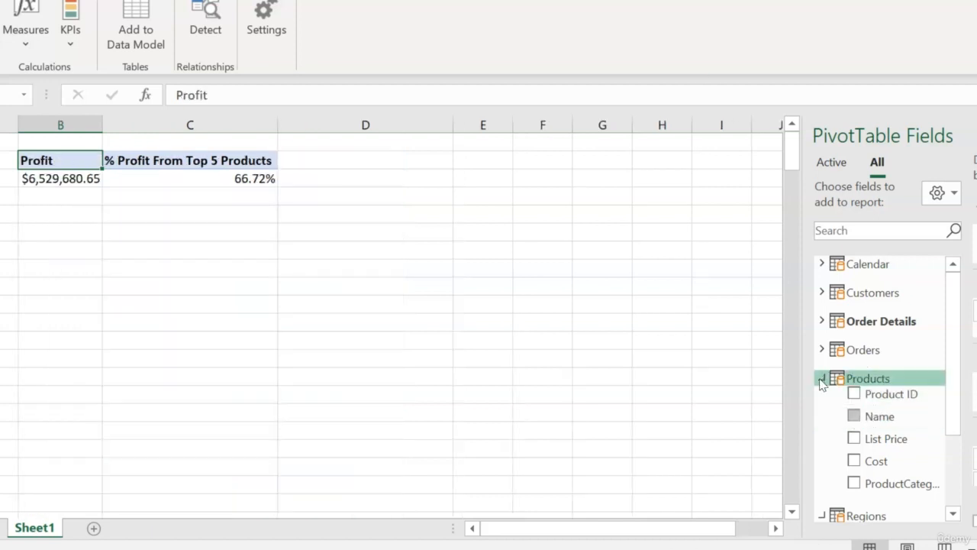
click(822, 378)
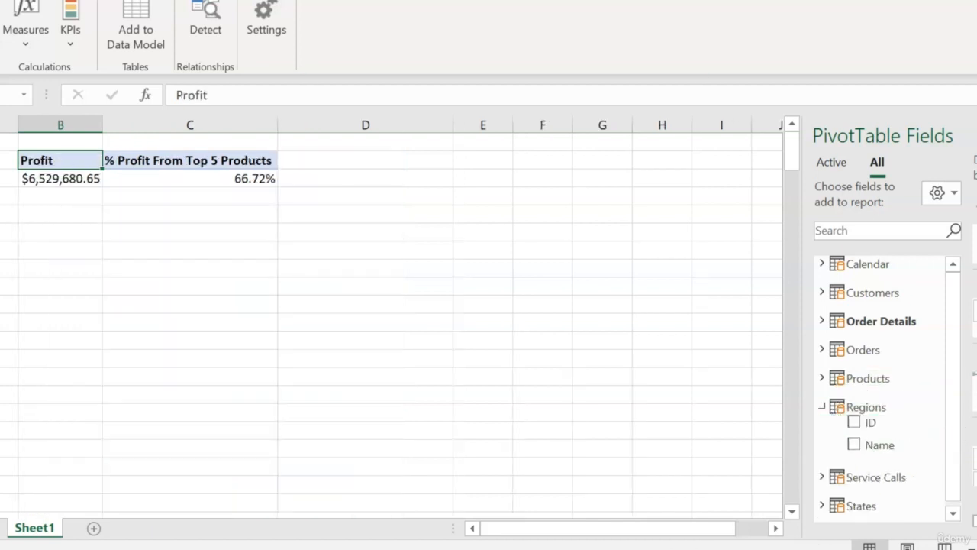
click(862, 444)
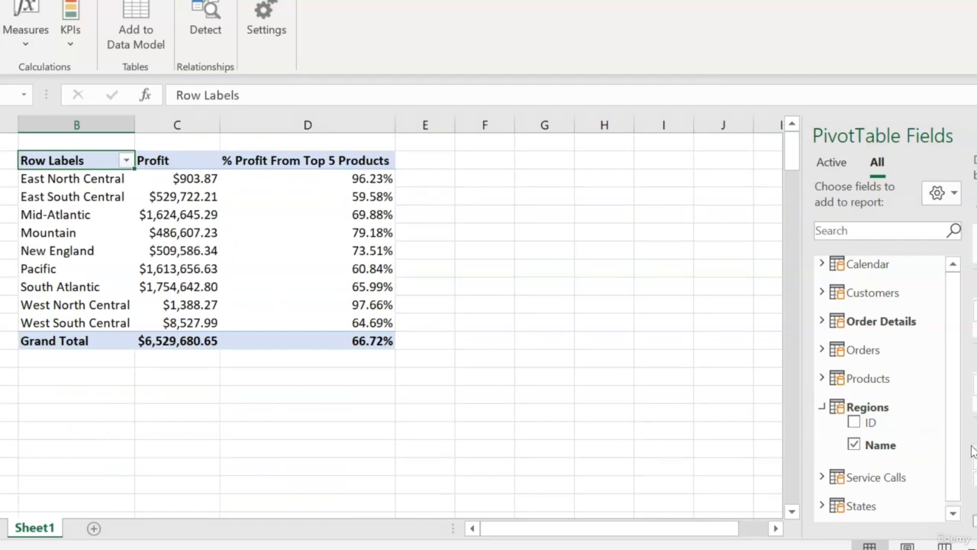